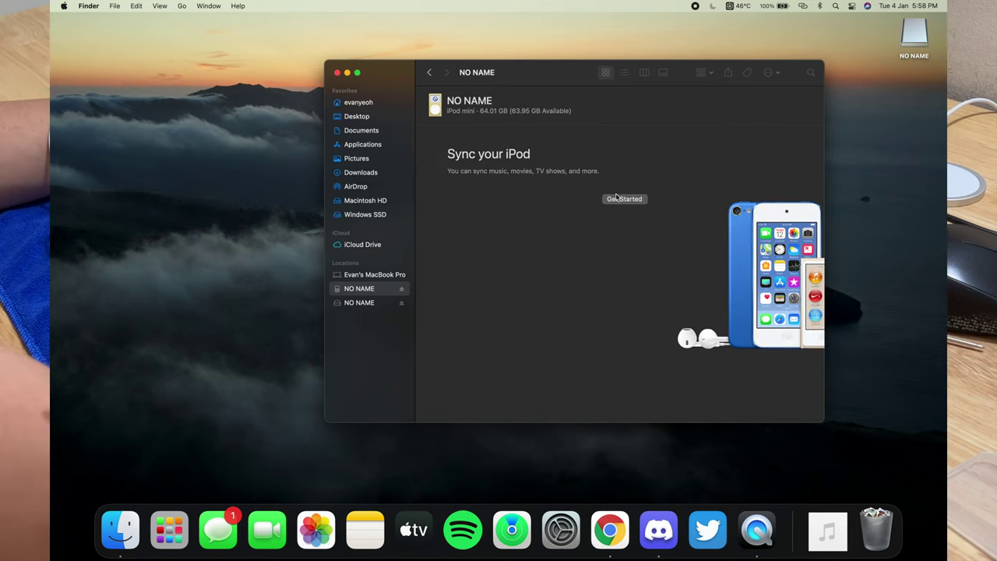
Step: Try to restore the iPod mini "NO NAME" to factory settings with iPod Software 1.4.1
click(620, 199)
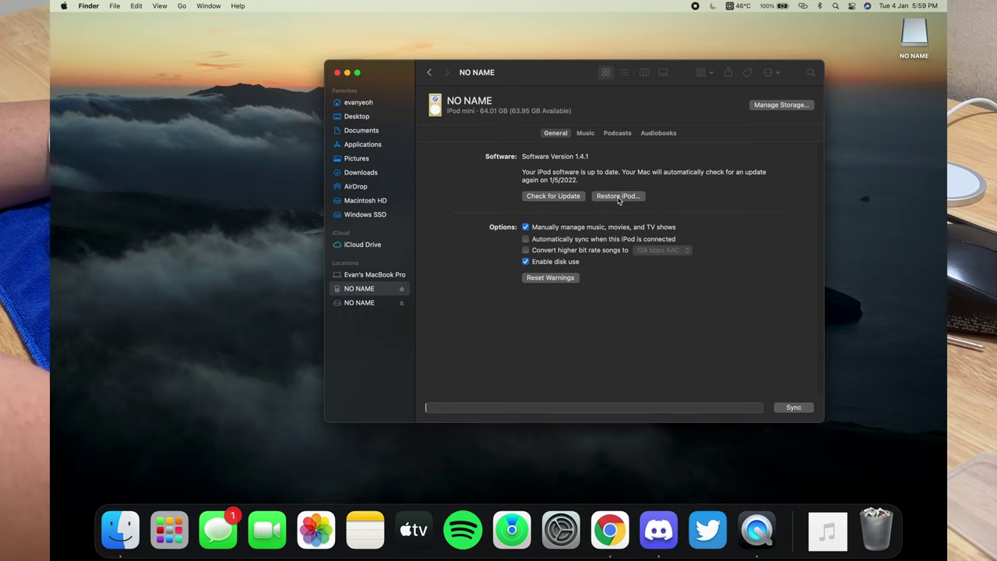
click(619, 197)
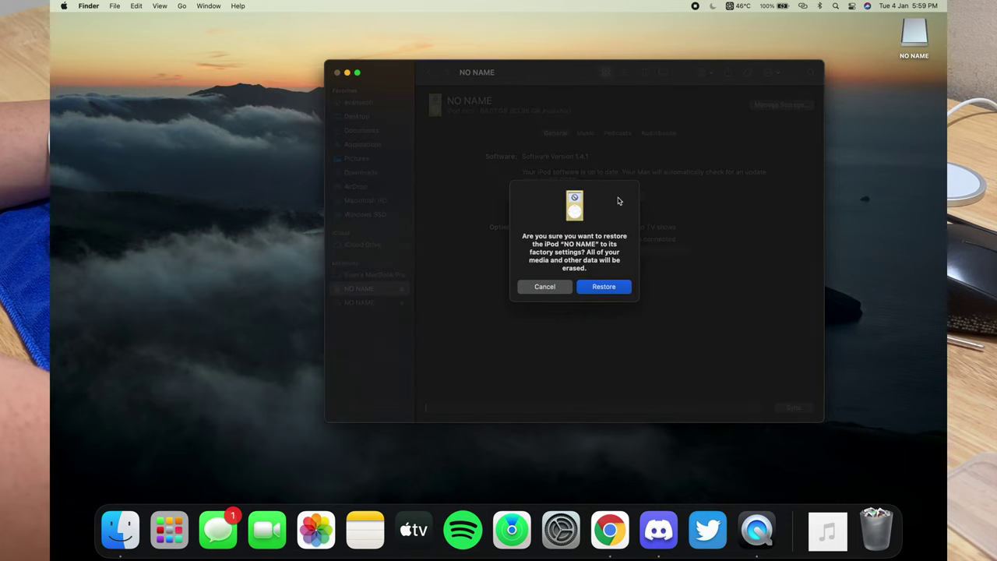
click(593, 287)
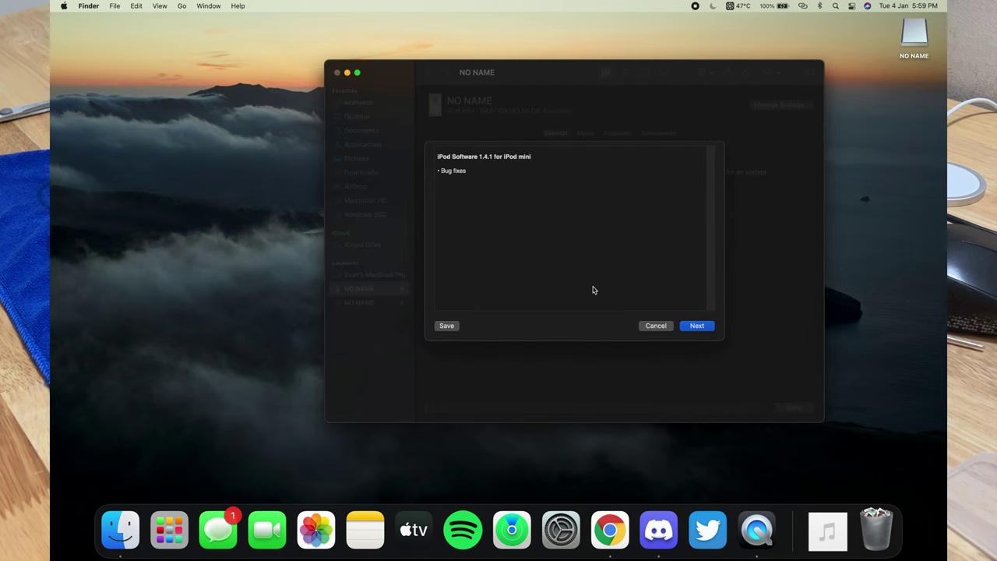
click(698, 326)
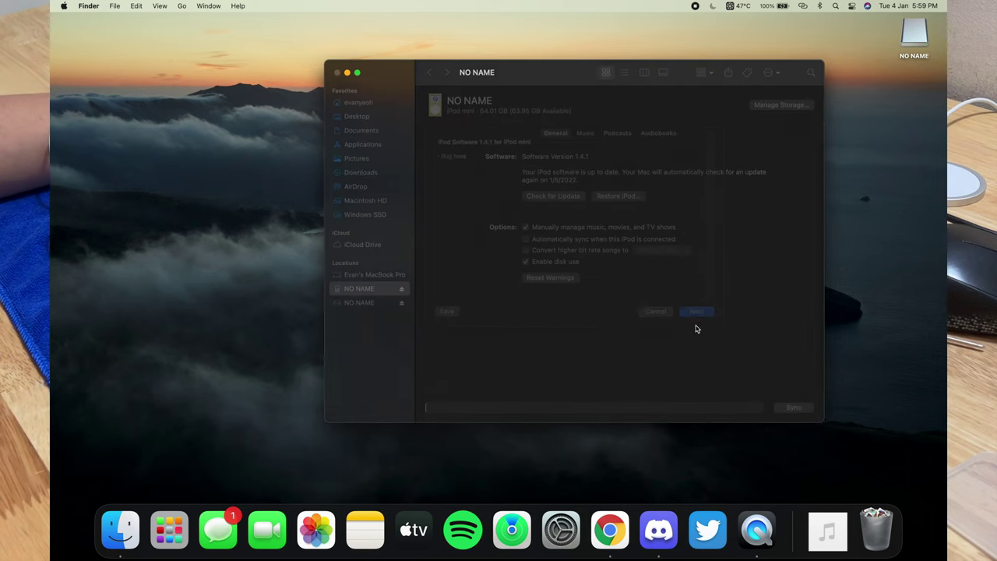
click(698, 327)
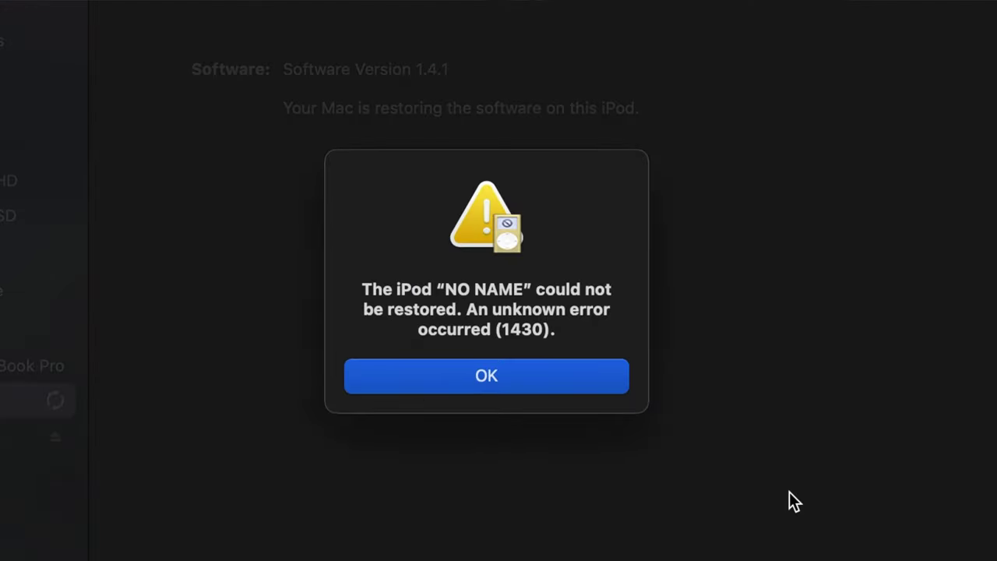
click(542, 385)
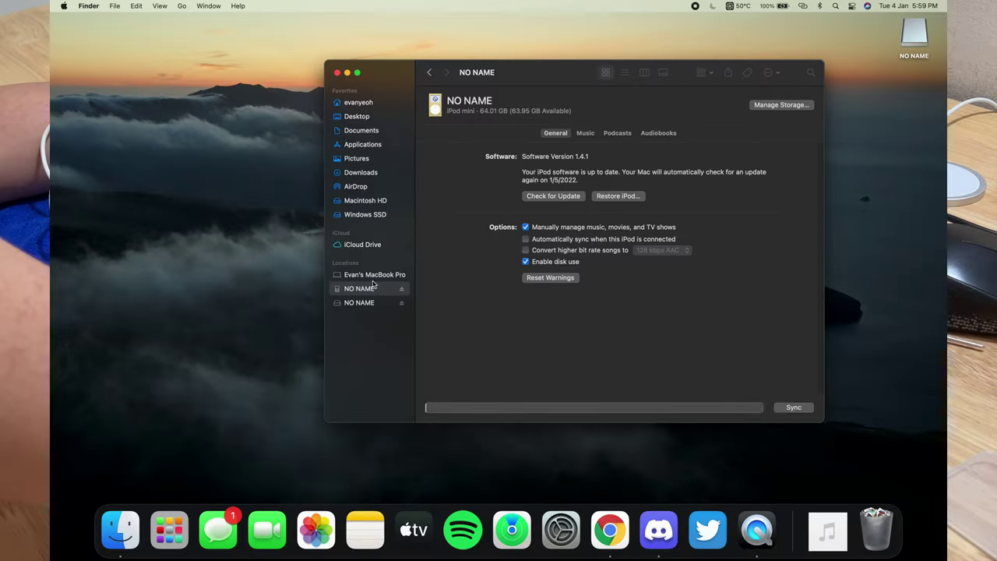
Step: Try to restore the iPod mini from the local firmware file iPod_6.1.4.1.ipsw in the iPod mini 1st Gen folder
alt+click(612, 196)
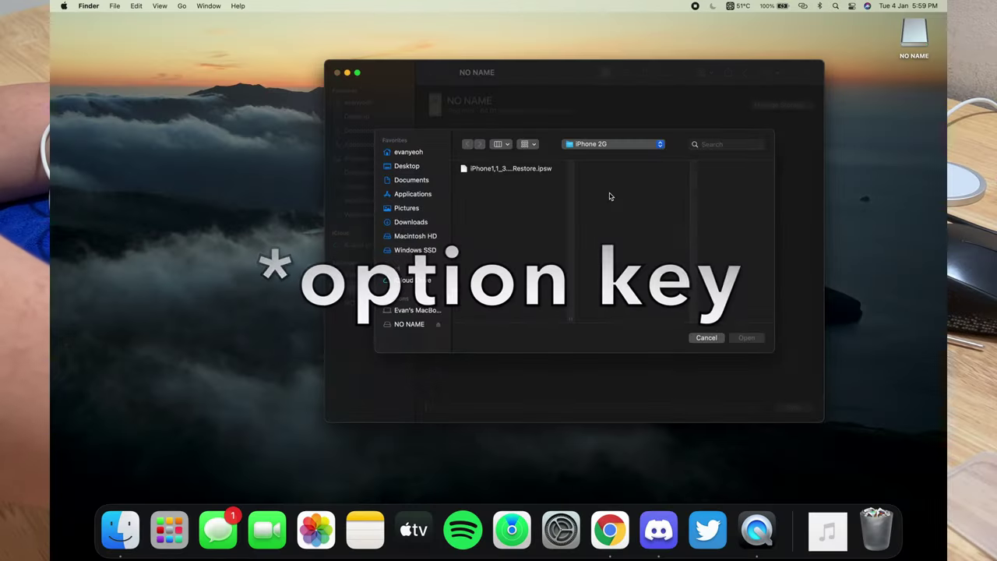
click(666, 179)
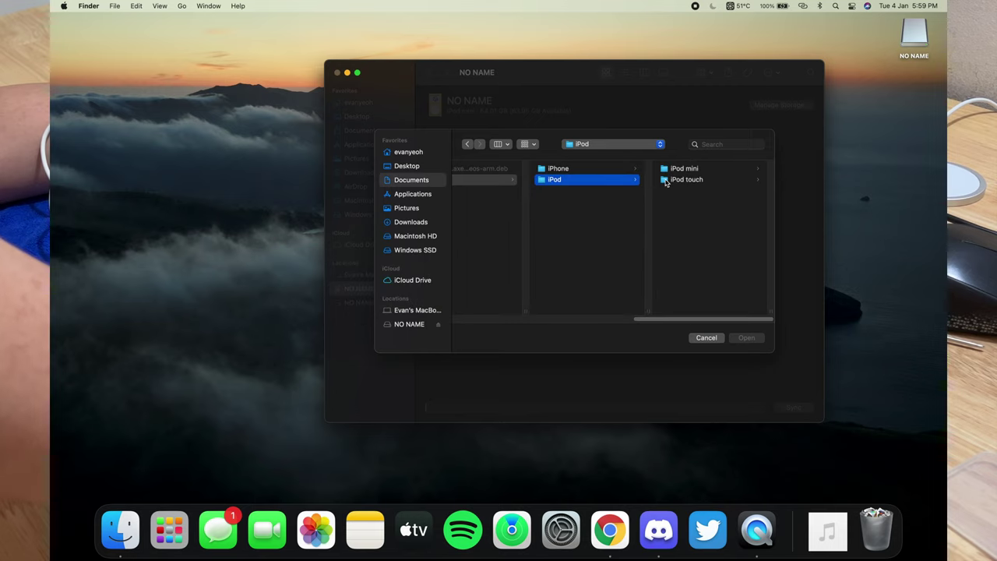
click(641, 170)
click(672, 169)
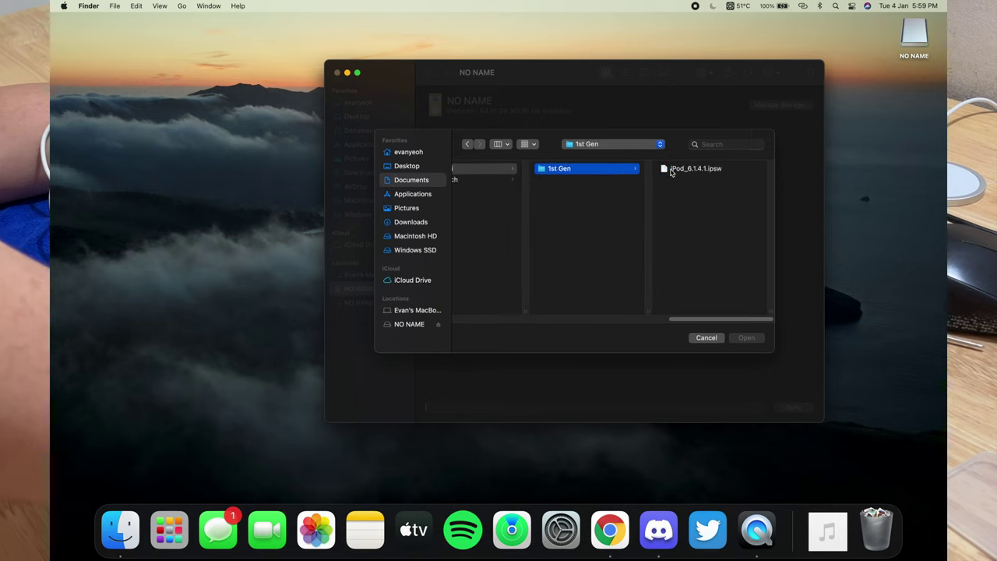
click(746, 338)
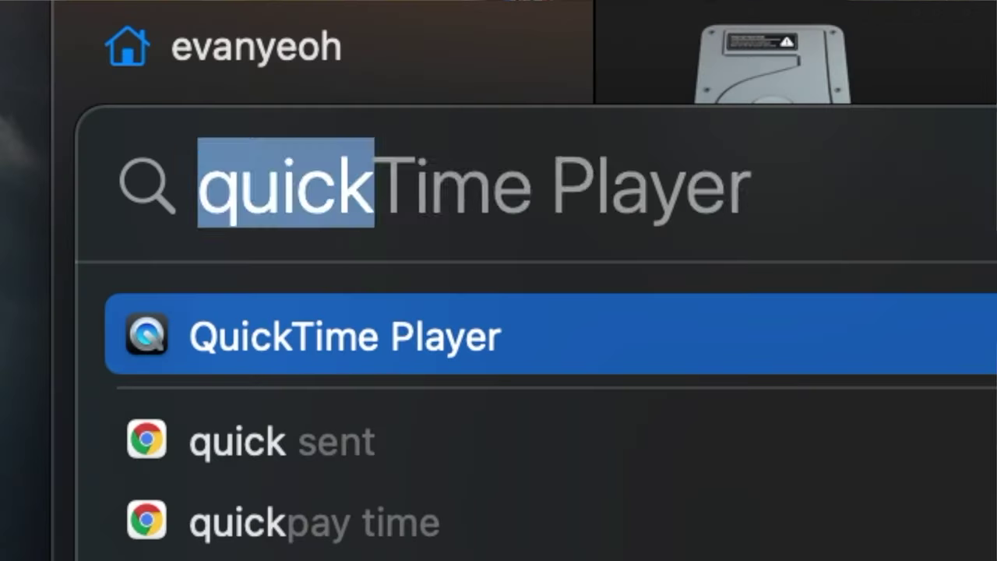
Step: Open Disk Utility and select the external Apple iPod Media disk
text(disk)
key(Return)
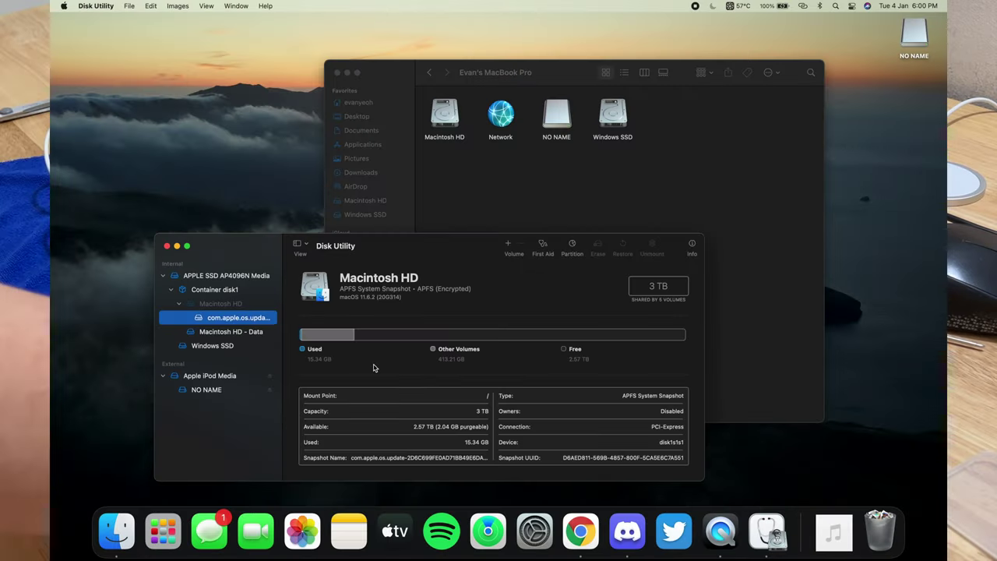
click(207, 390)
click(210, 376)
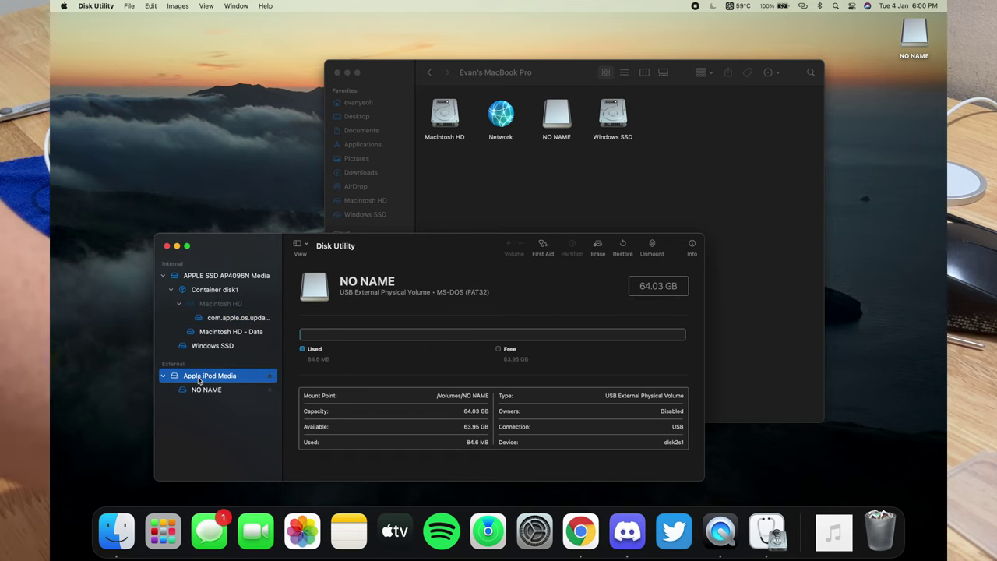
click(212, 389)
click(209, 376)
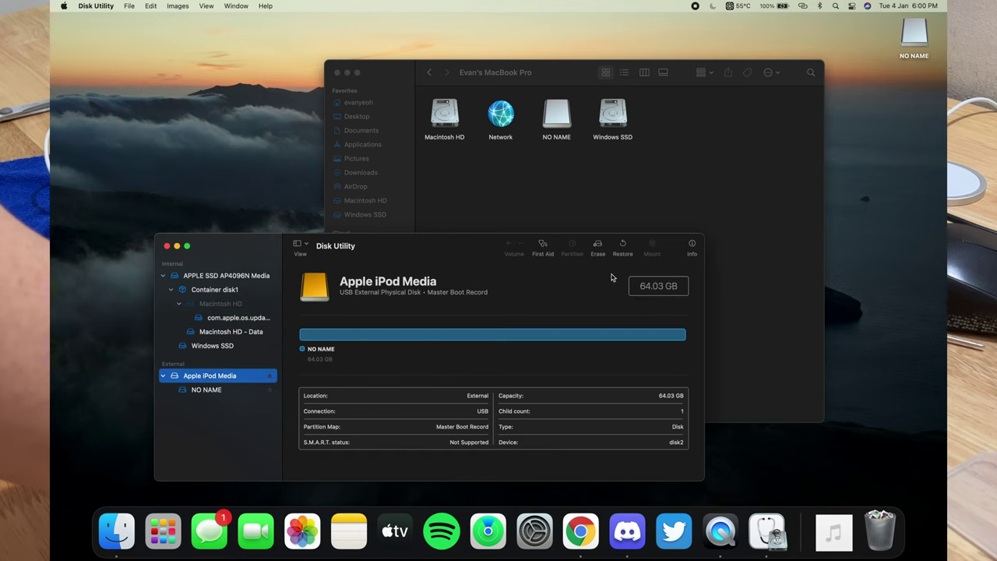
Step: Try to erase Apple iPod Media as Mac OS Extended (Journaled) with Master Boot Record, named as the owner's iPod mini
click(598, 247)
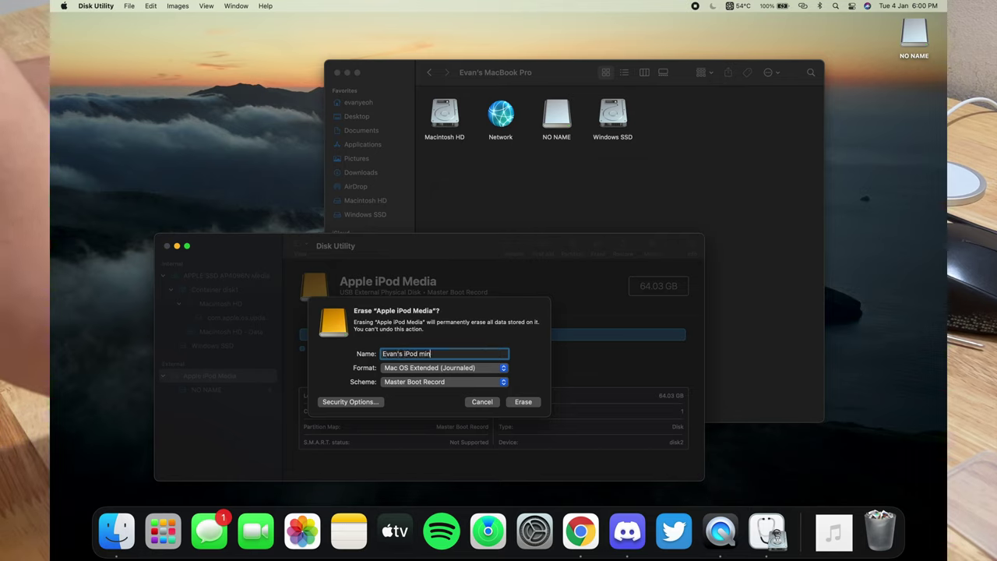
click(418, 371)
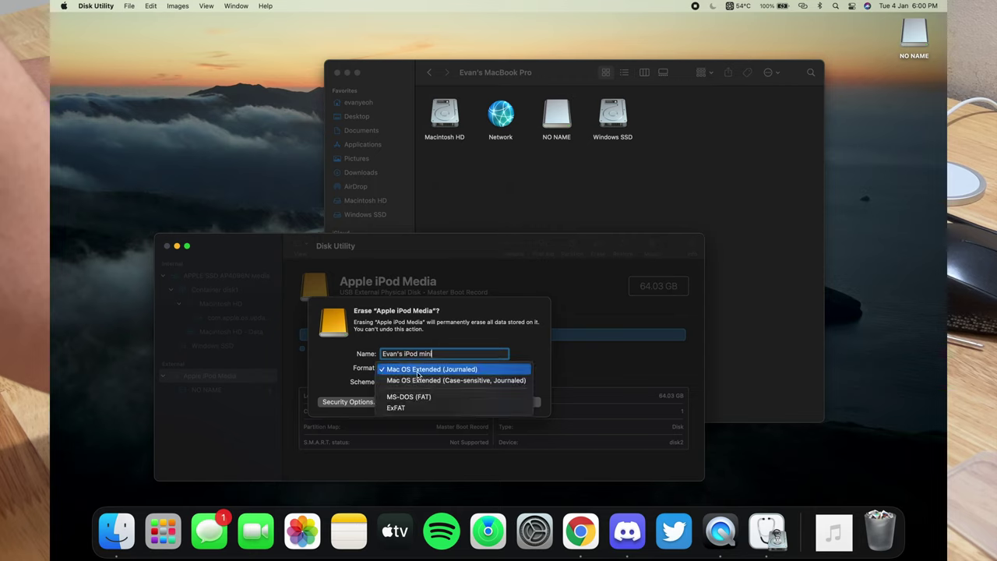
click(418, 369)
click(417, 381)
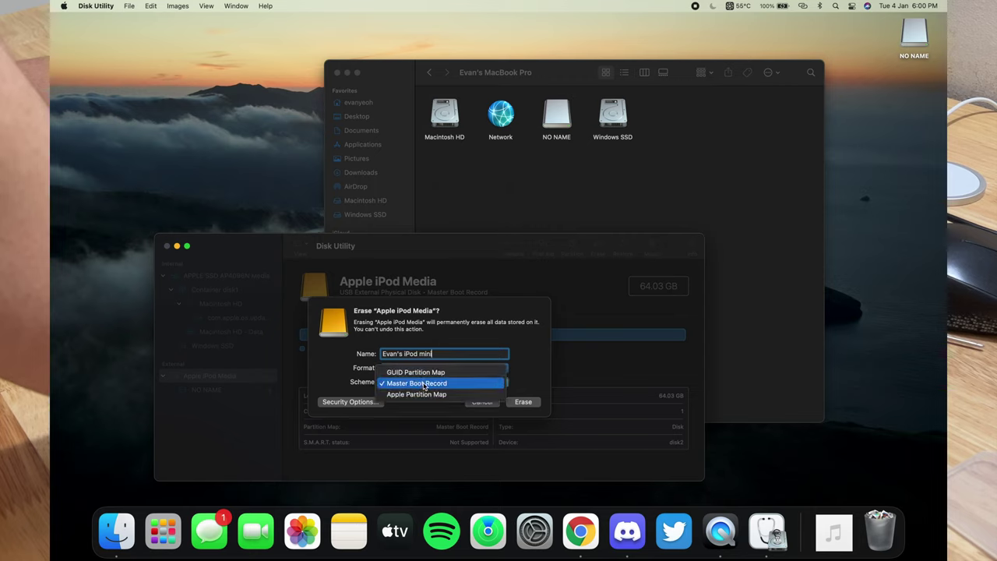
click(421, 383)
click(535, 404)
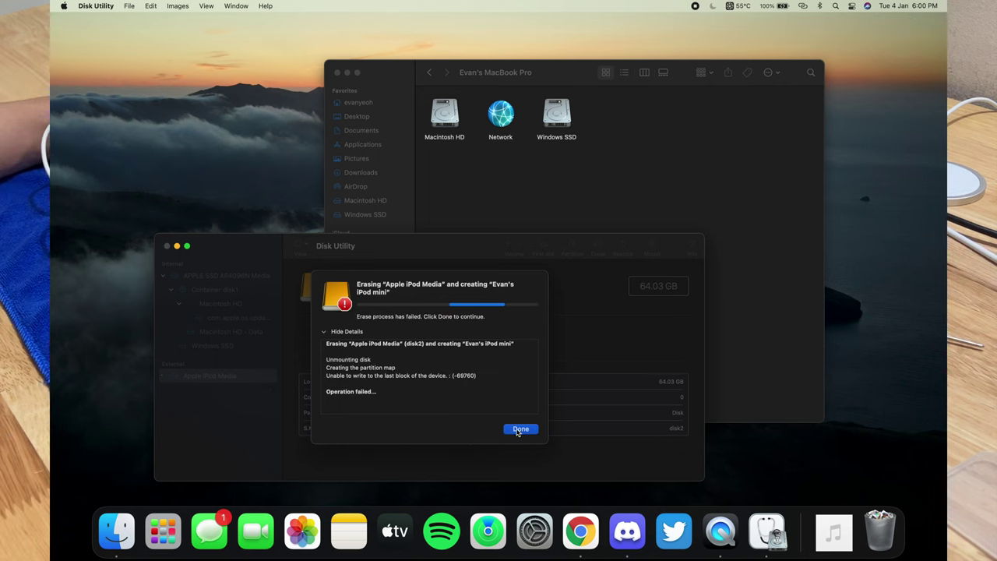
click(520, 430)
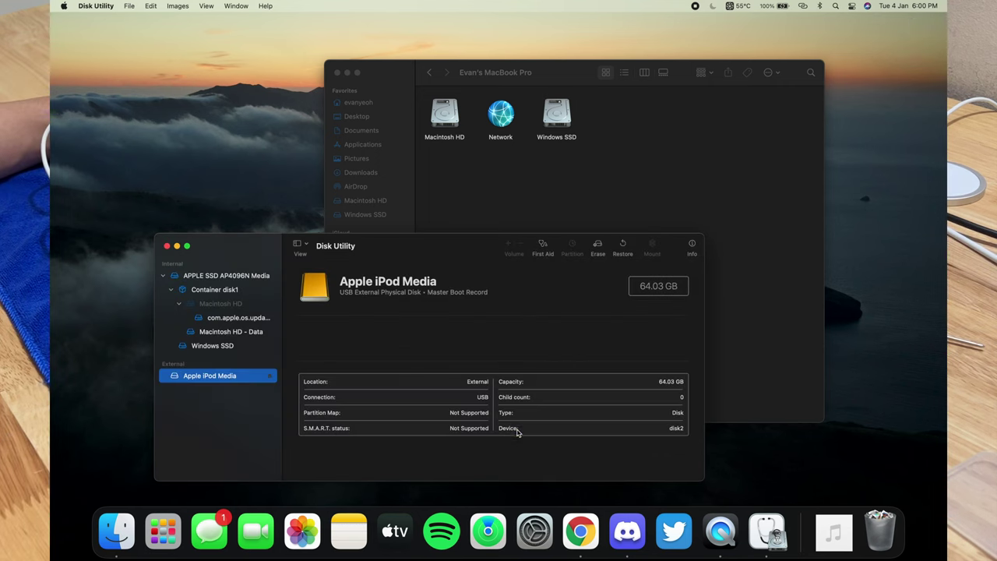
Step: Try to erase Apple iPod Media as Mac OS Extended (Journaled) with GUID Partition Map, named iPod
click(598, 247)
click(402, 368)
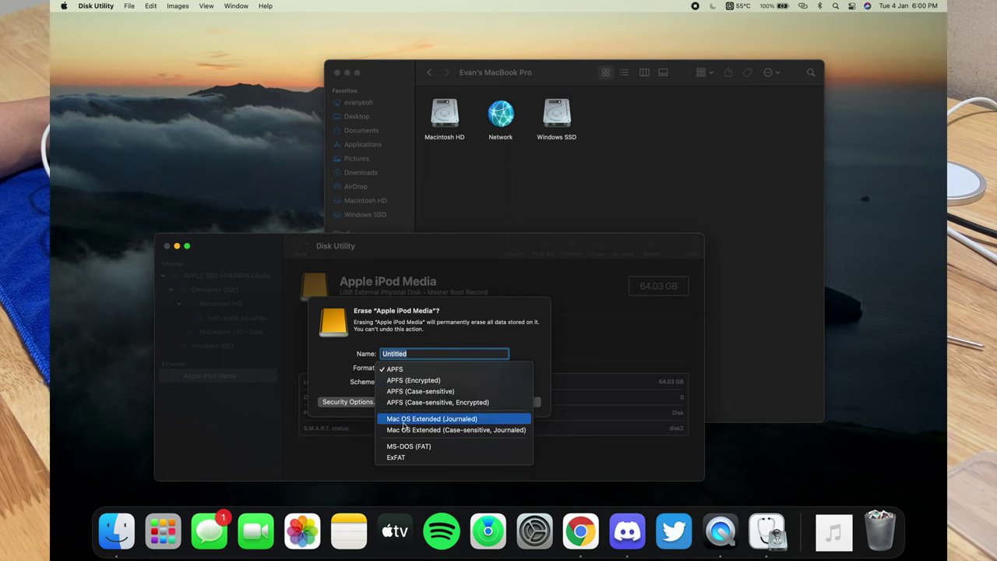
click(402, 420)
text(iPod)
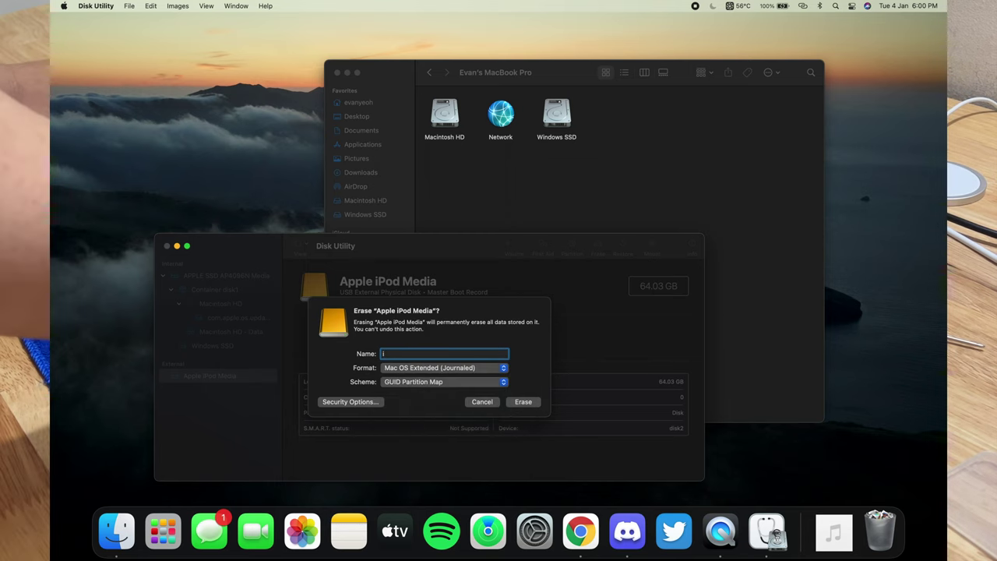
click(522, 402)
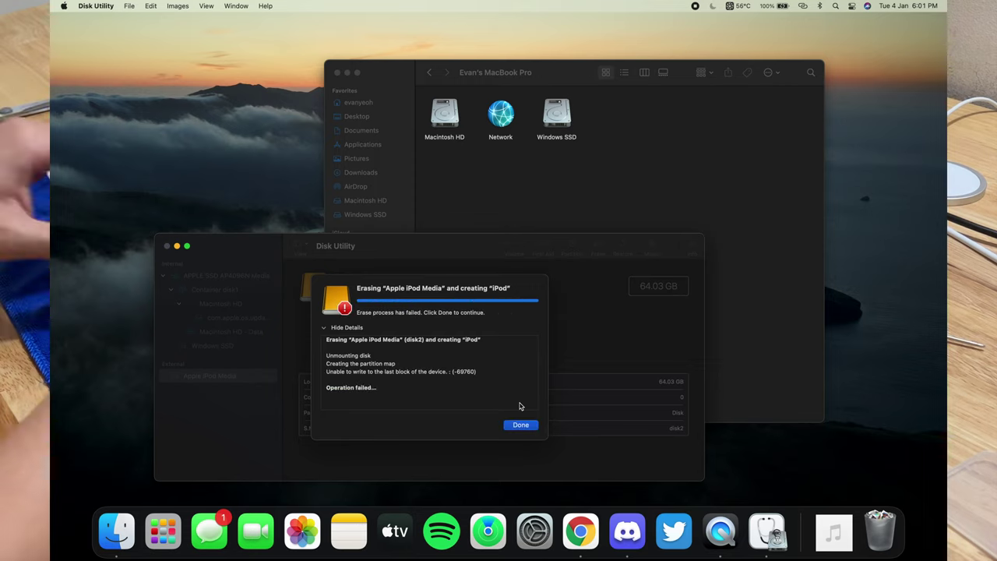
click(520, 426)
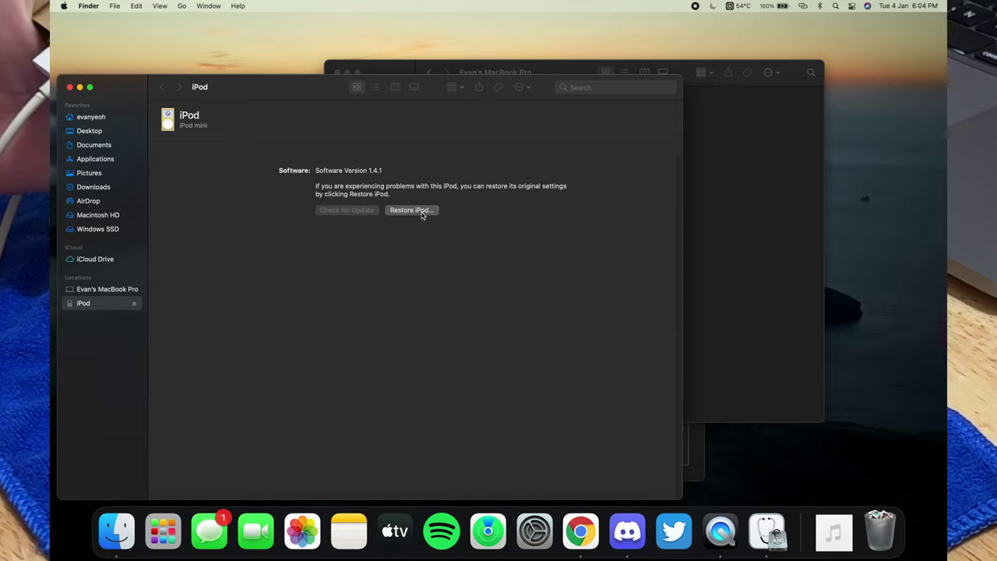
Step: Restore the iPod mini to its original settings from Finder and begin its sync setup
click(413, 211)
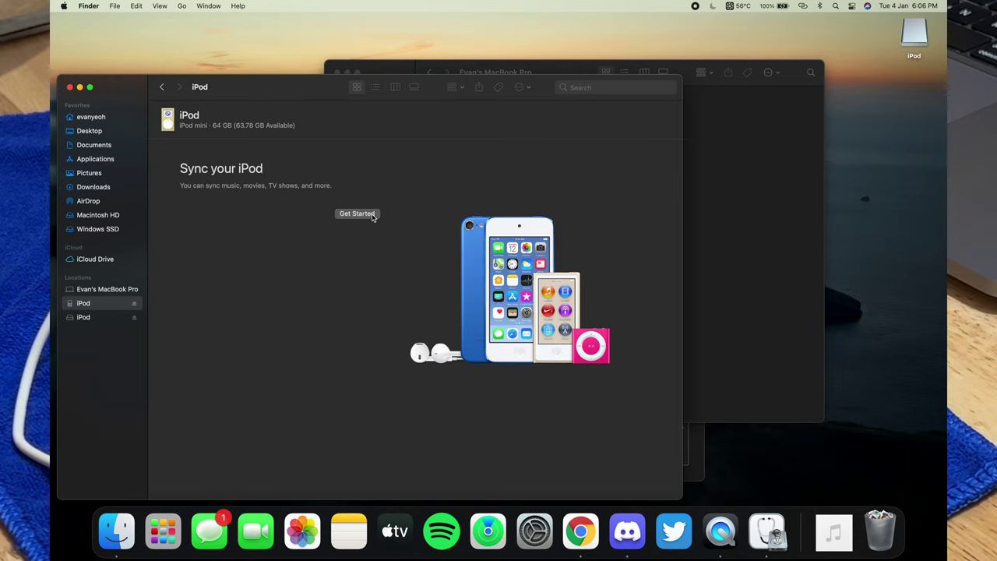
click(356, 213)
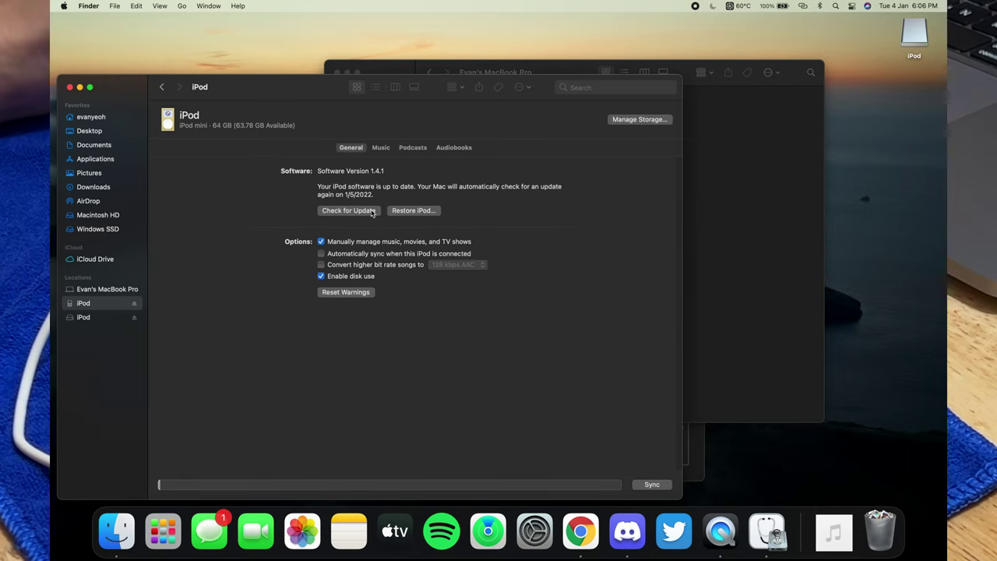
Step: Sync the entire music library and all episodes of all podcasts onto the iPod, and return to its general settings
click(381, 148)
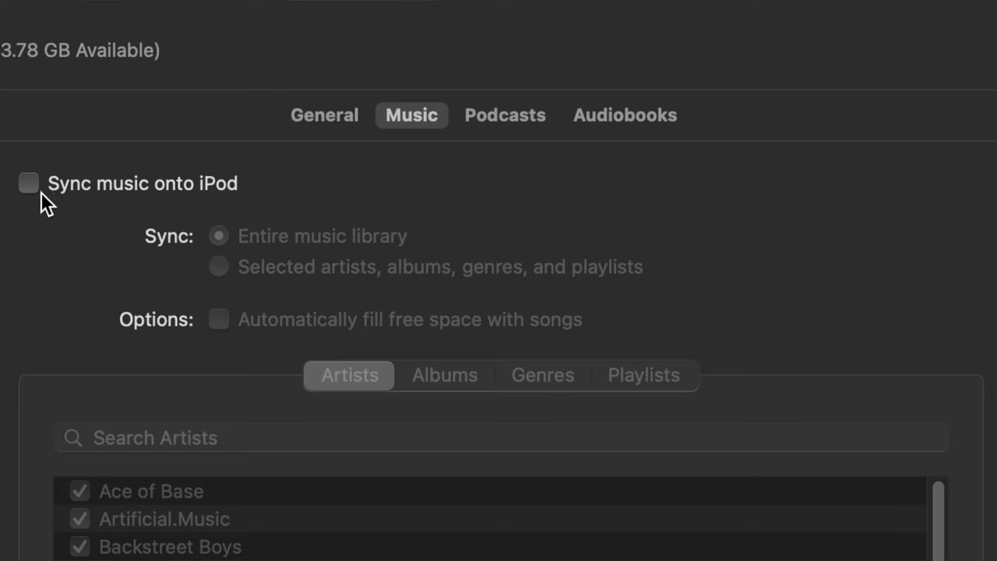
click(29, 184)
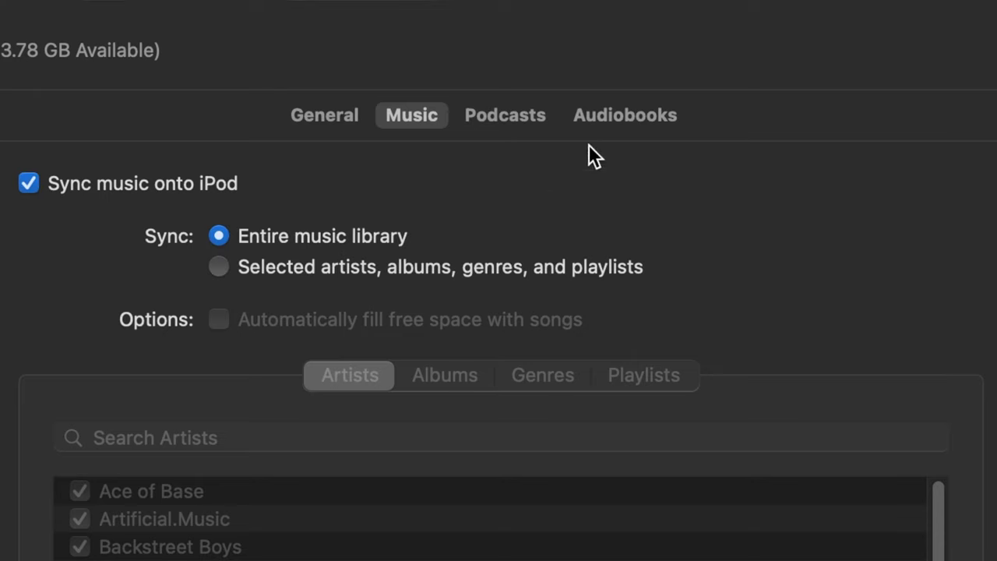
click(497, 117)
click(61, 192)
click(399, 244)
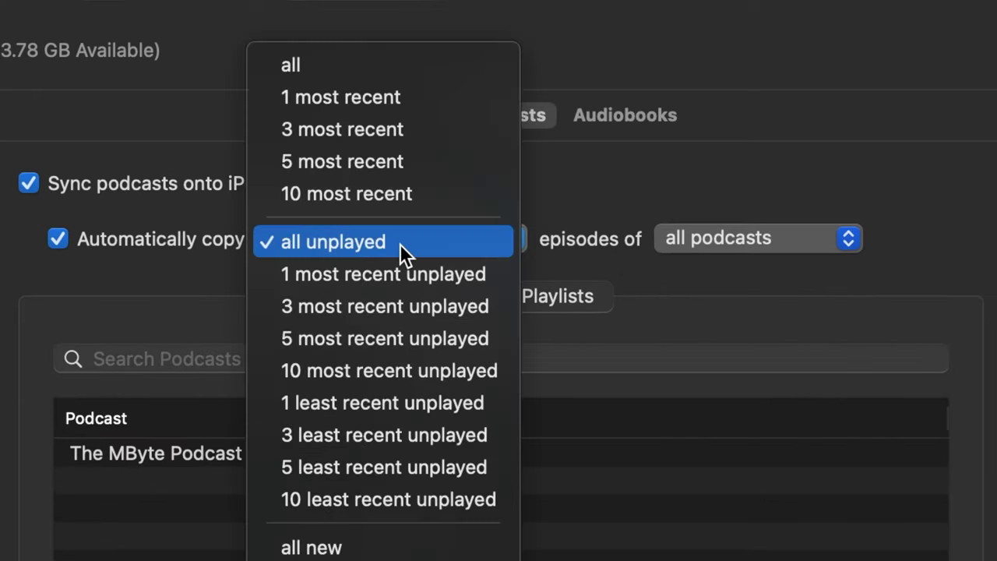
click(333, 64)
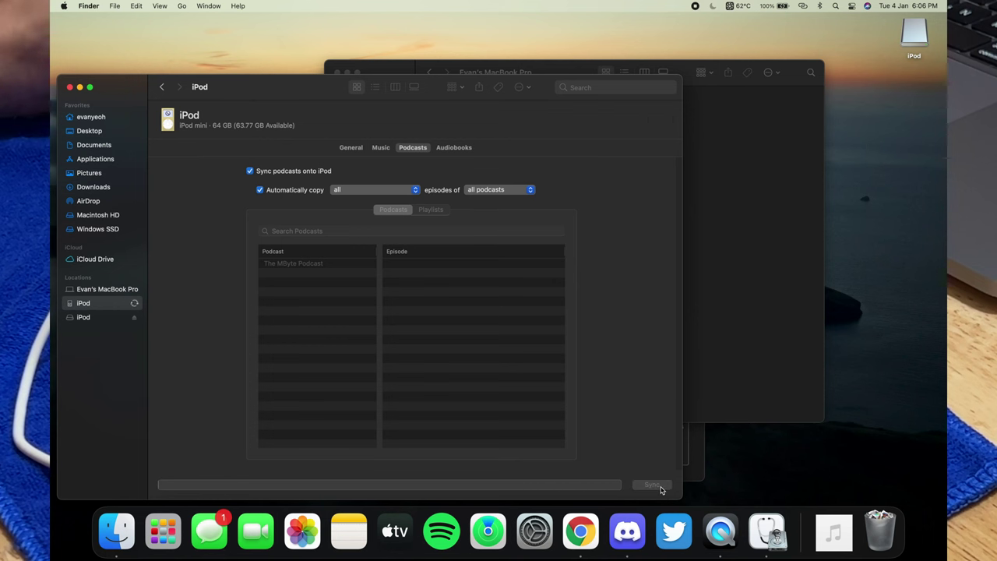
click(660, 488)
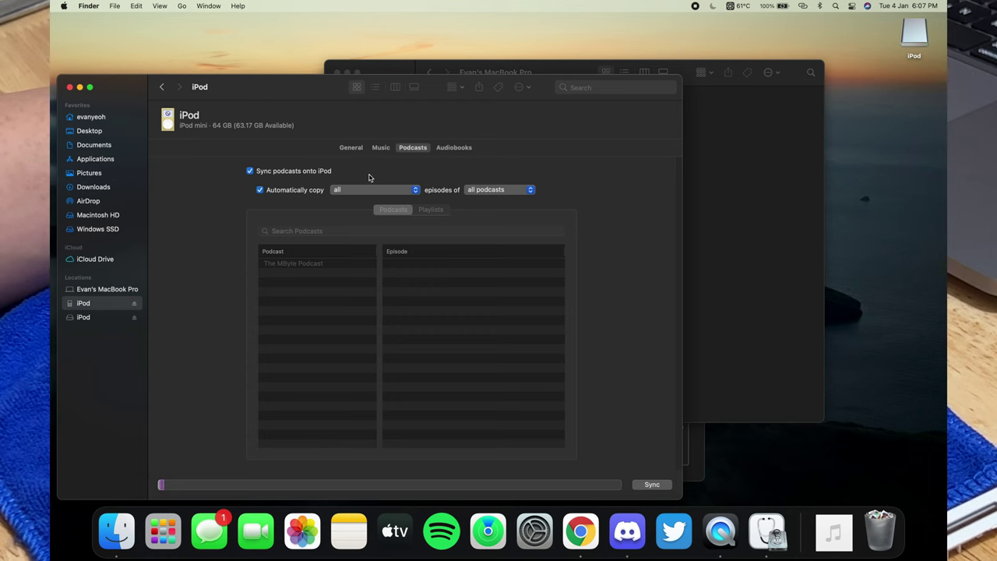
click(351, 152)
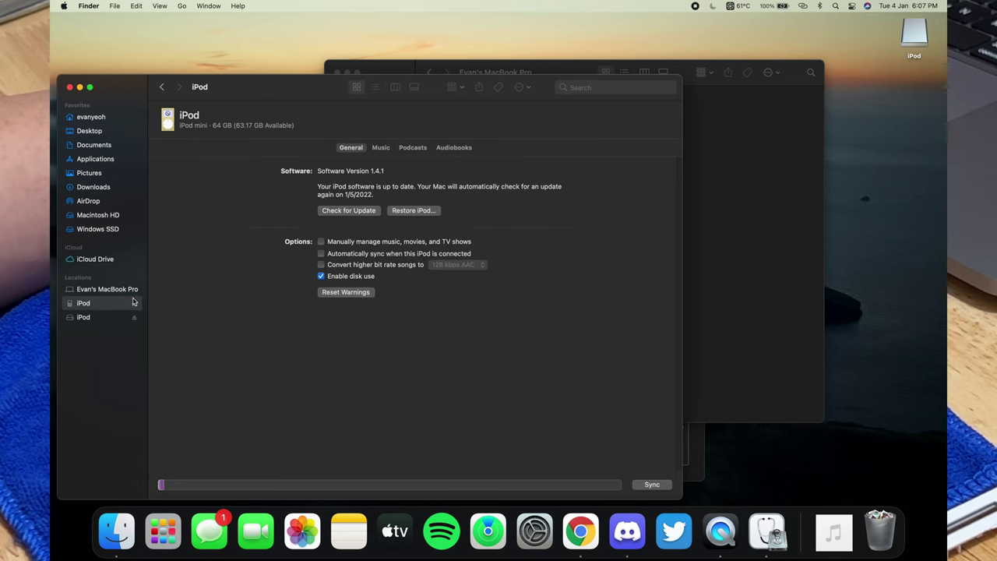